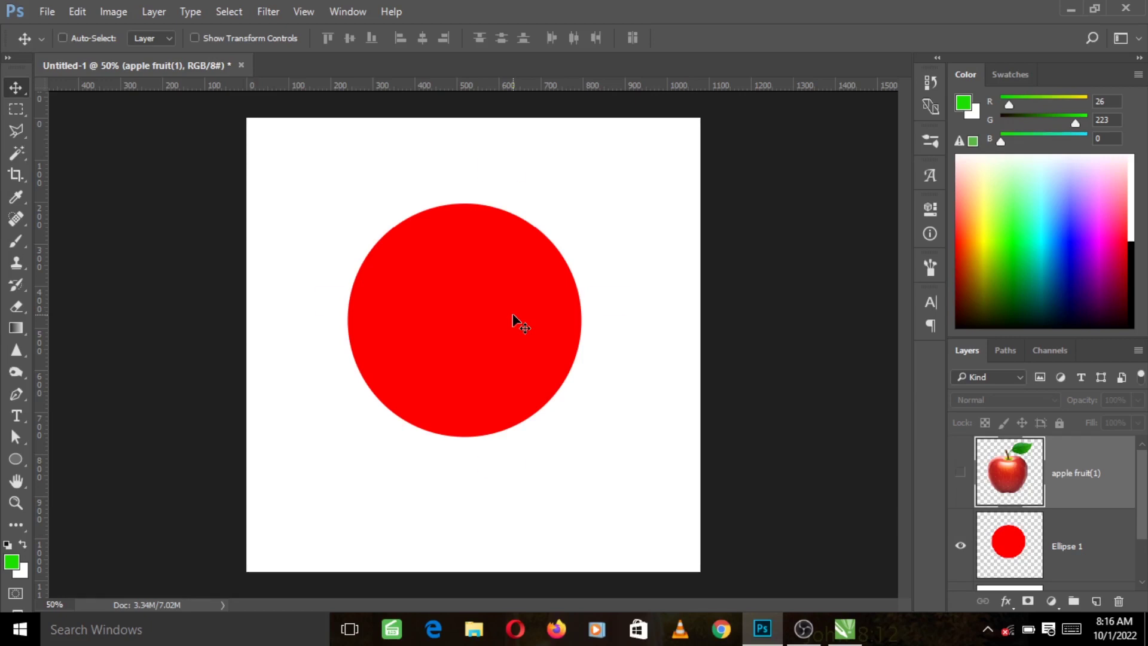
# - Select the red circle's Ellipse 1 layer and open the Levels adjustment with Ctrl+L
pyautogui.press('ctrl')
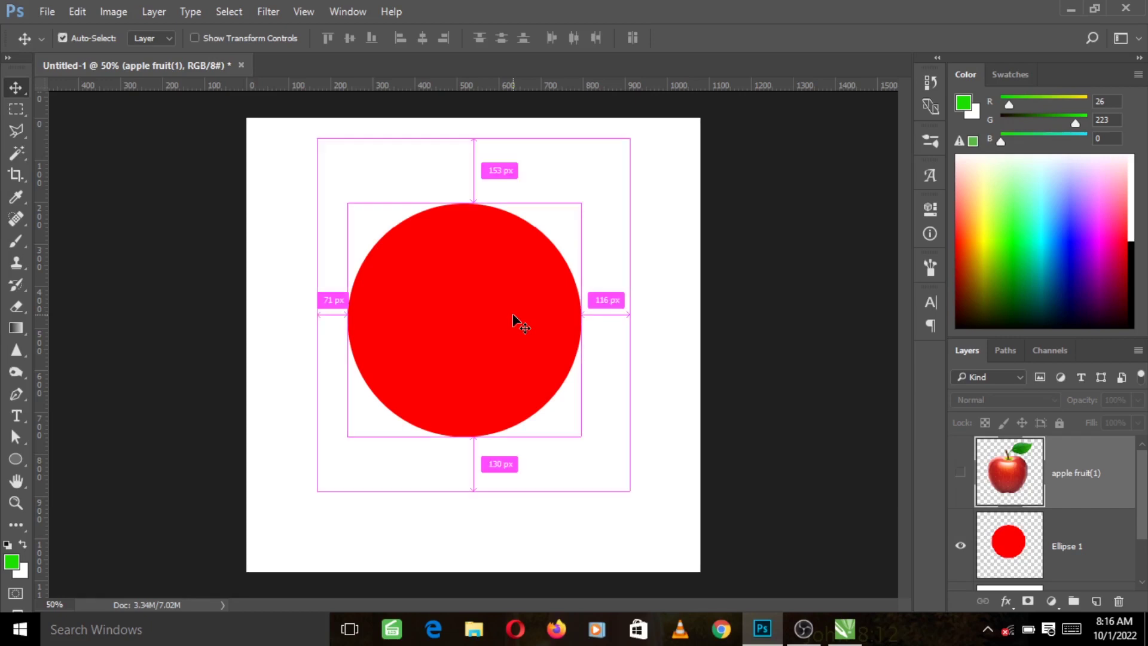
pyautogui.click(1018, 565)
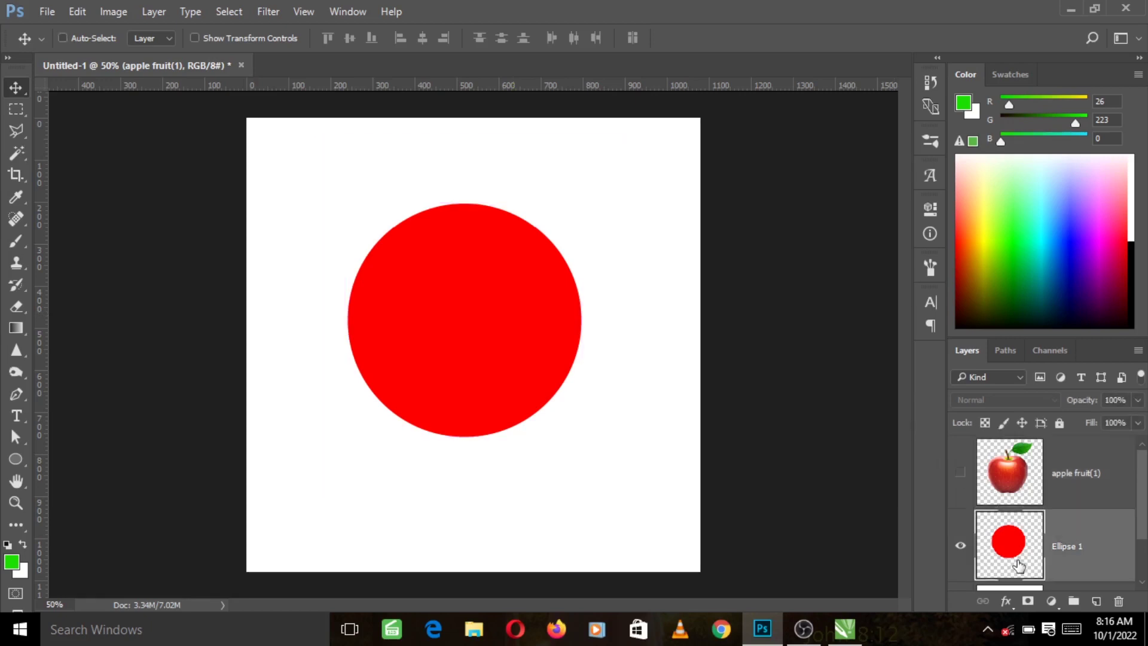
pyautogui.press('ctrl')
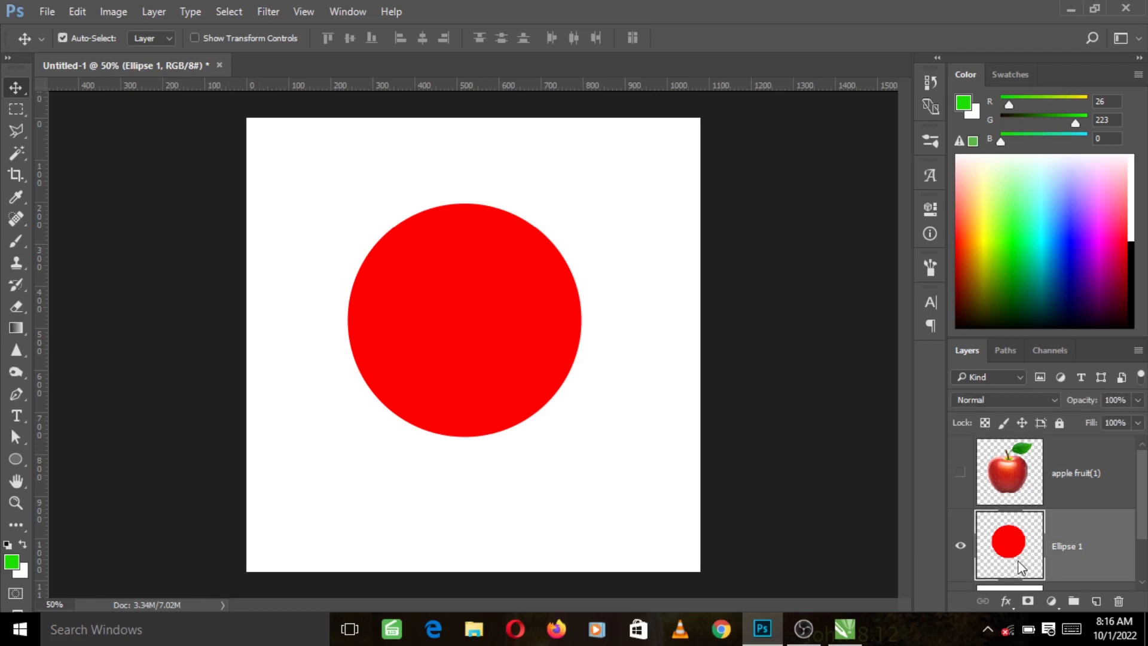
pyautogui.hotkey('ctrl', 'l')
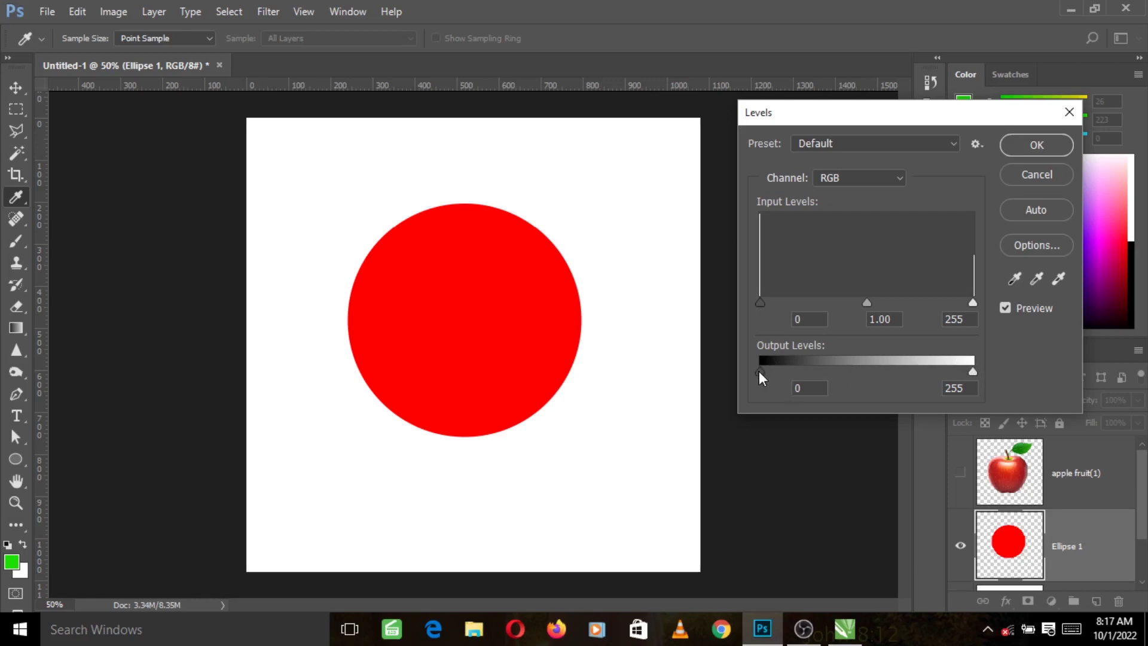
# - Drag the Levels output sliders to wash the red circle toward pink, then darken it toward black
pyautogui.moveTo(759, 371); pyautogui.dragTo(809, 371)
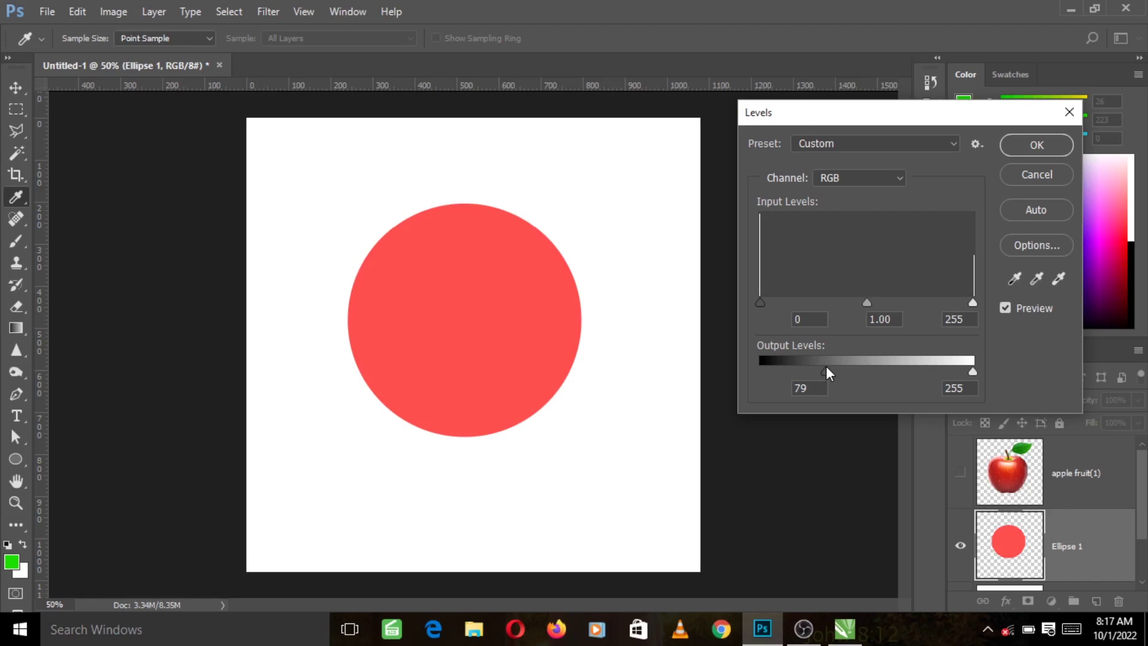
pyautogui.moveTo(833, 367); pyautogui.dragTo(751, 372)
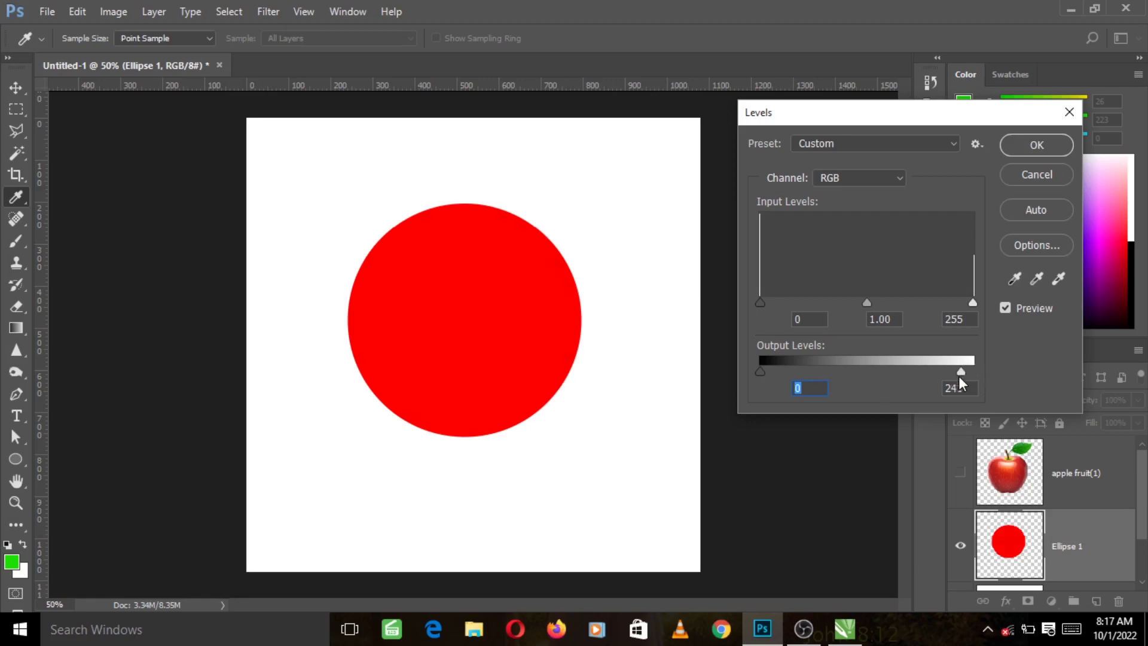
pyautogui.moveTo(960, 378); pyautogui.dragTo(755, 382)
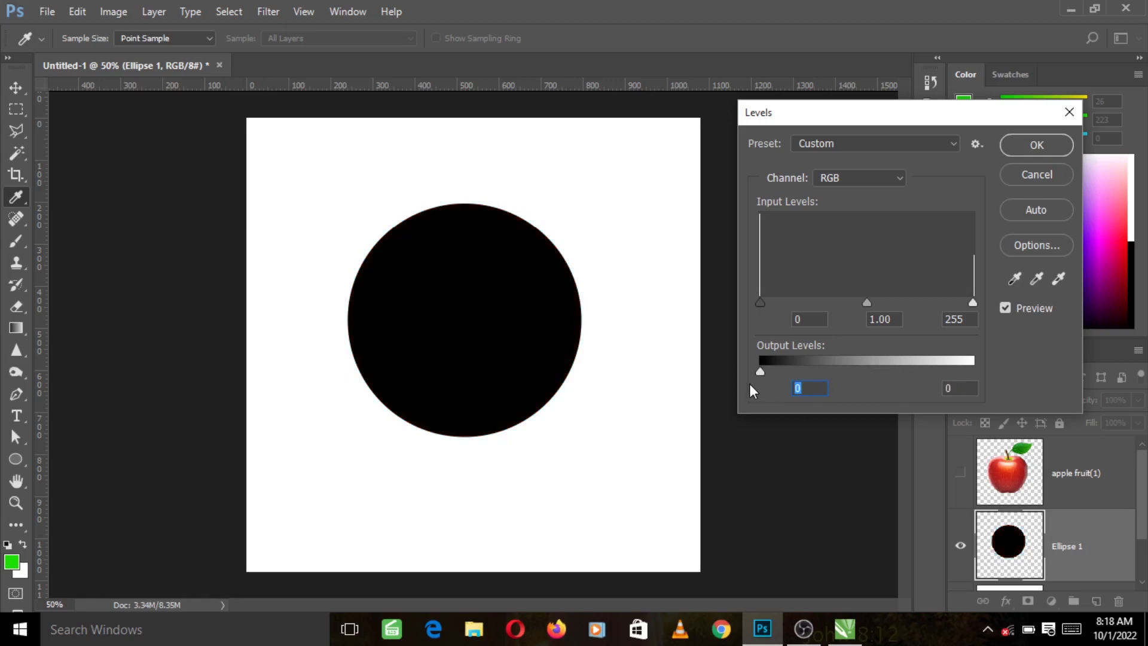
# - Return the Levels output white to 255, restoring the circle's bright red
pyautogui.moveTo(749, 383); pyautogui.dragTo(958, 390)
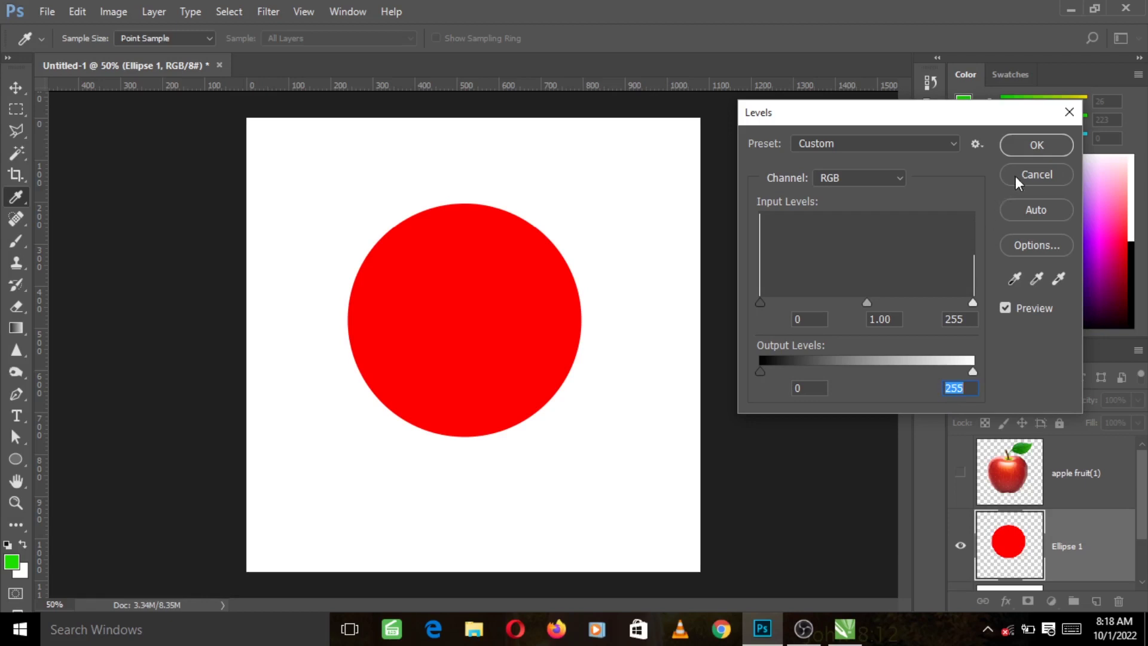
# - Cancel Levels, hide the Ellipse 1 layer and show the apple picture
pyautogui.click(1036, 175)
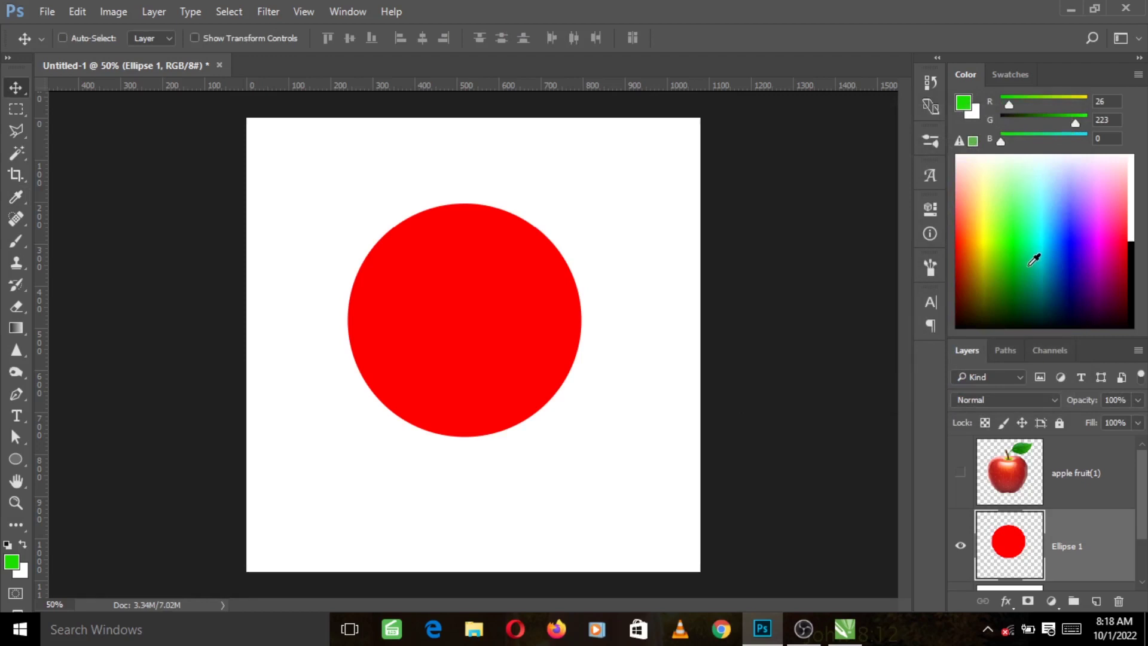
pyautogui.click(960, 545)
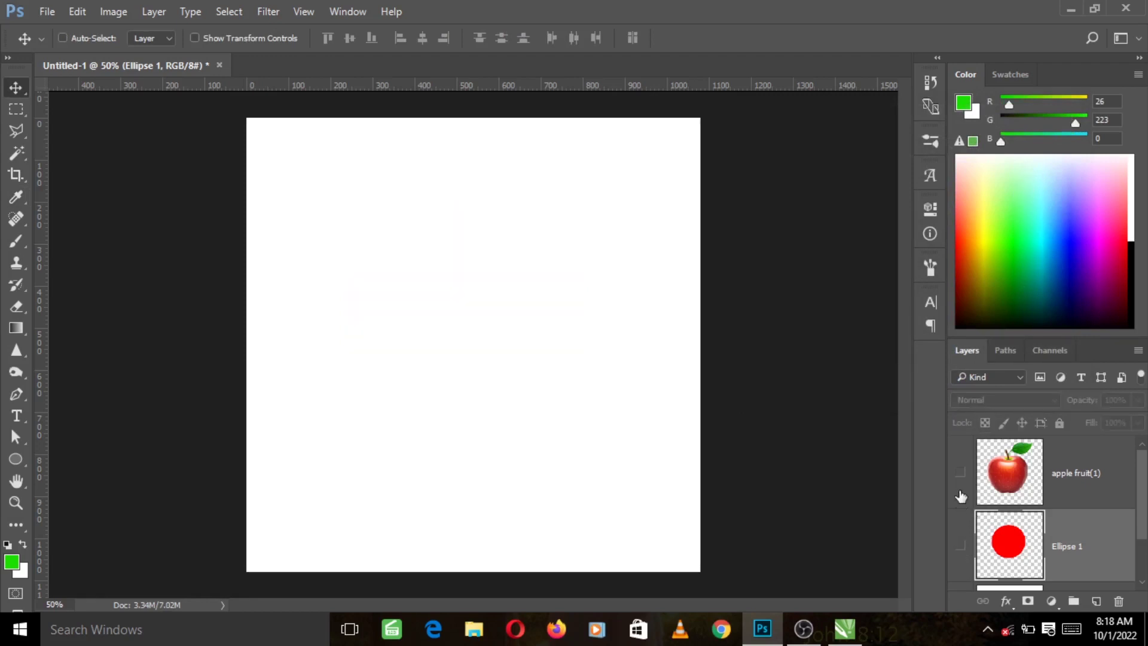
pyautogui.click(960, 473)
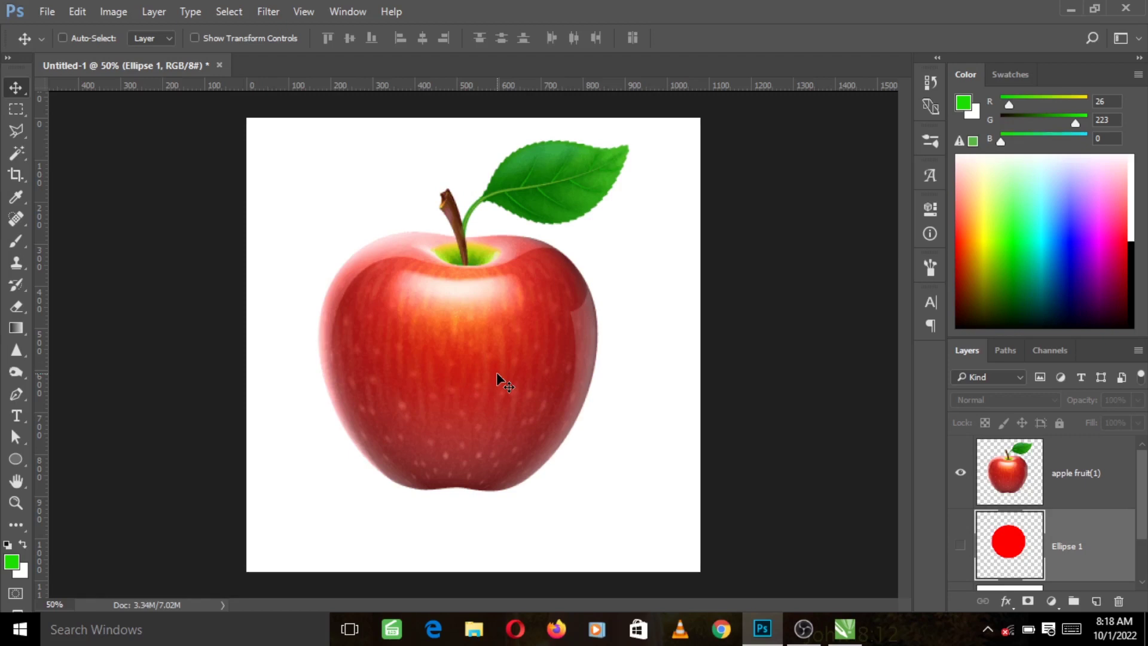
# - Select the apple fruit(1) layer and bring up the Image > Adjustments list
pyautogui.click(118, 13)
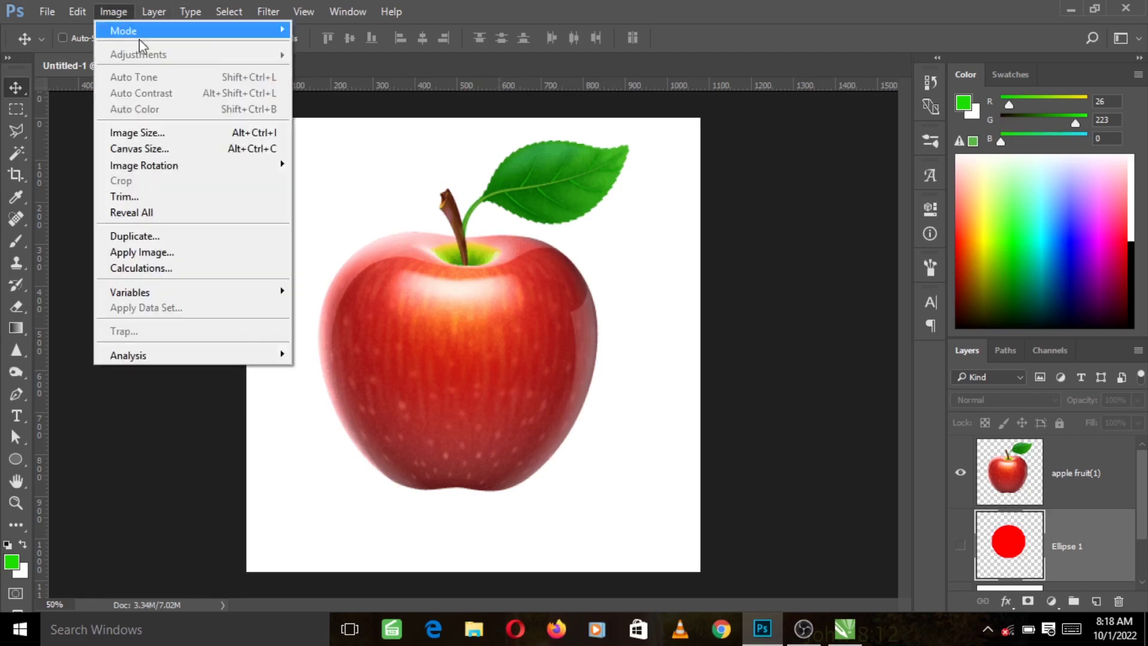
pyautogui.click(464, 310)
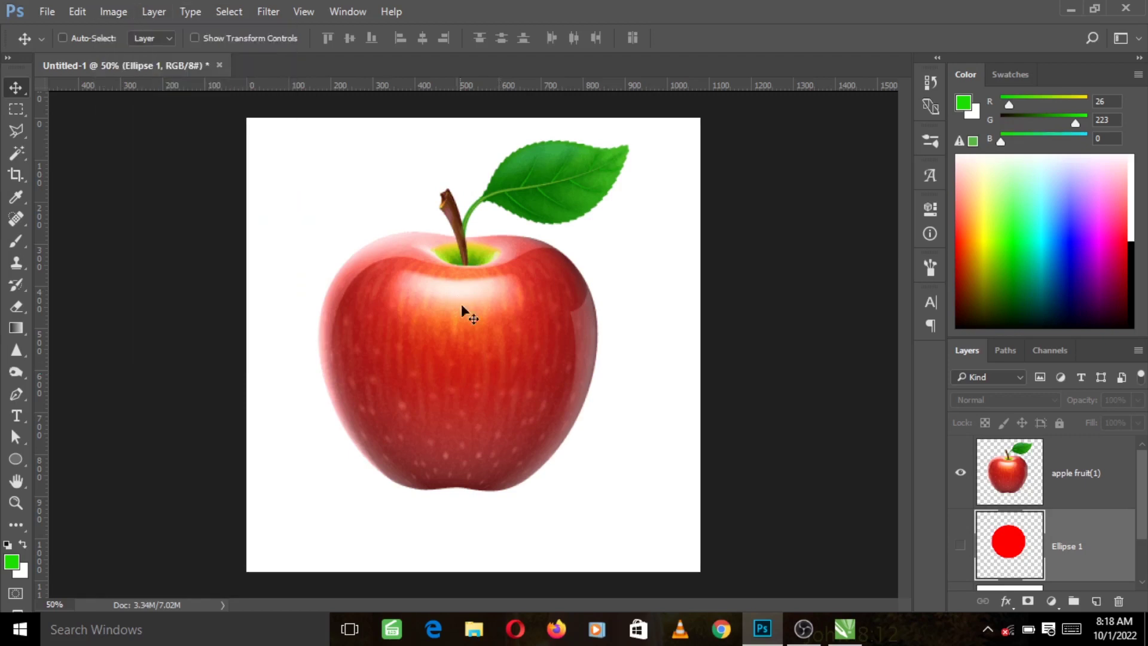
pyautogui.click(997, 499)
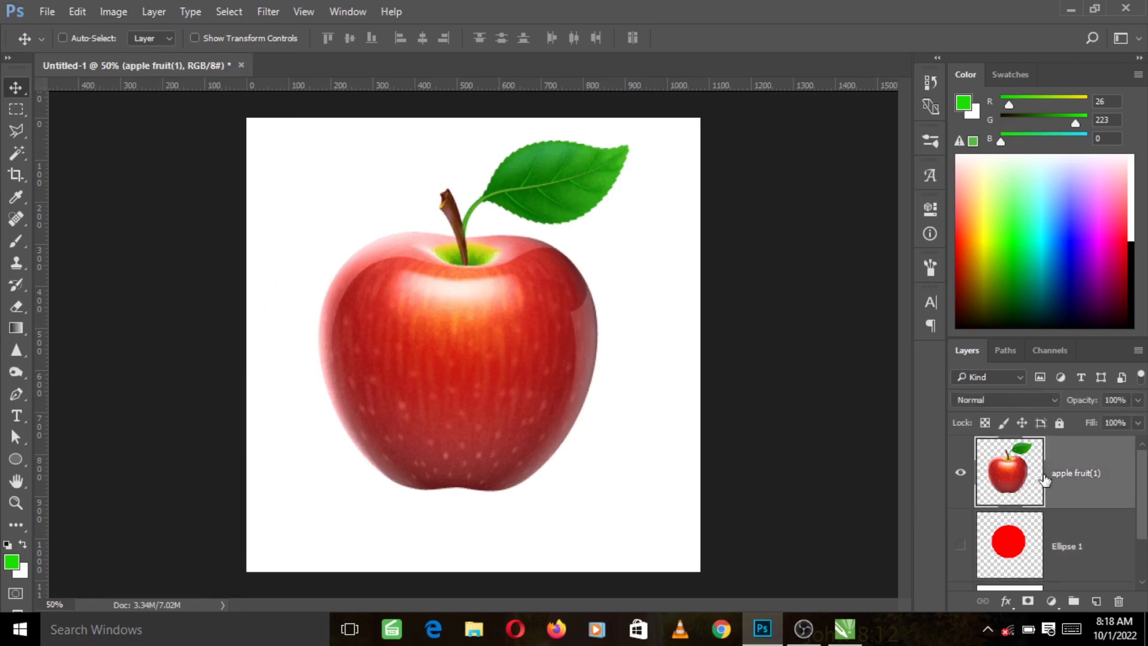
pyautogui.click(110, 11)
# - Open Hue/Saturation on the apple fruit(1) layer and push Saturation up until the apple looks vivid red
pyautogui.moveTo(244, 58)
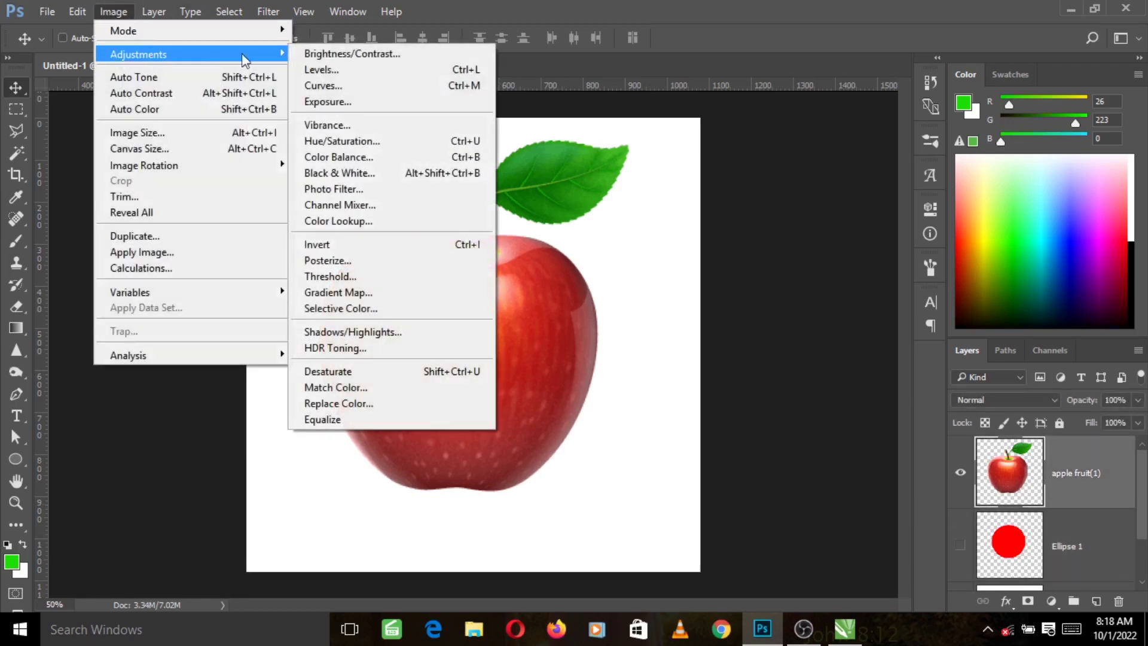
pyautogui.click(361, 140)
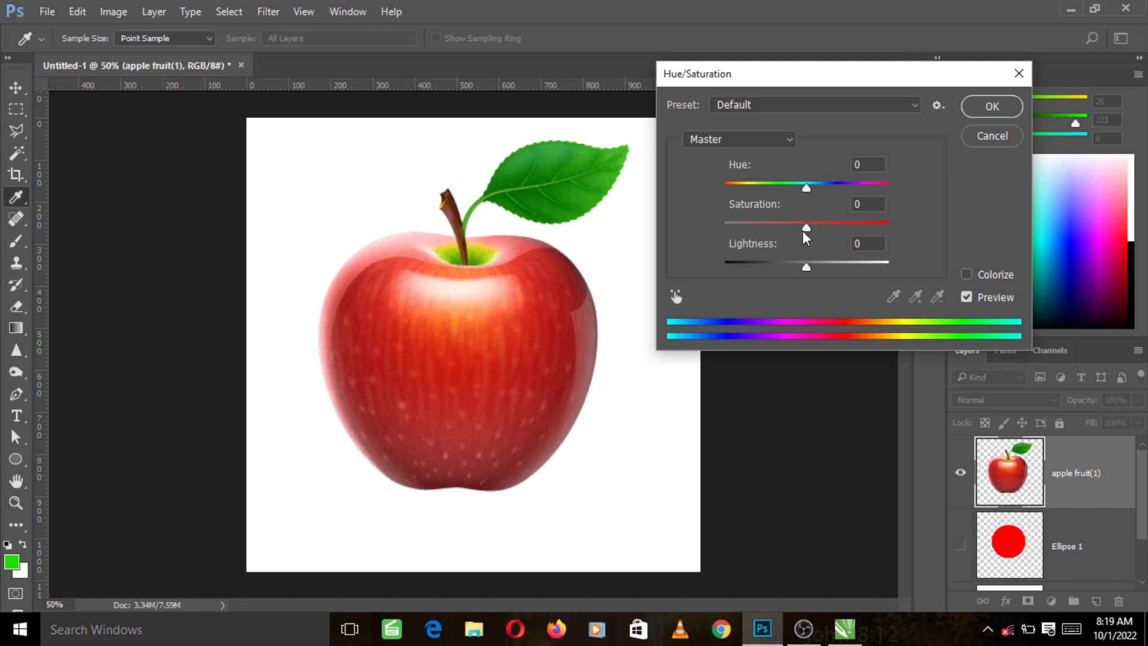
pyautogui.moveTo(803, 227); pyautogui.dragTo(831, 226)
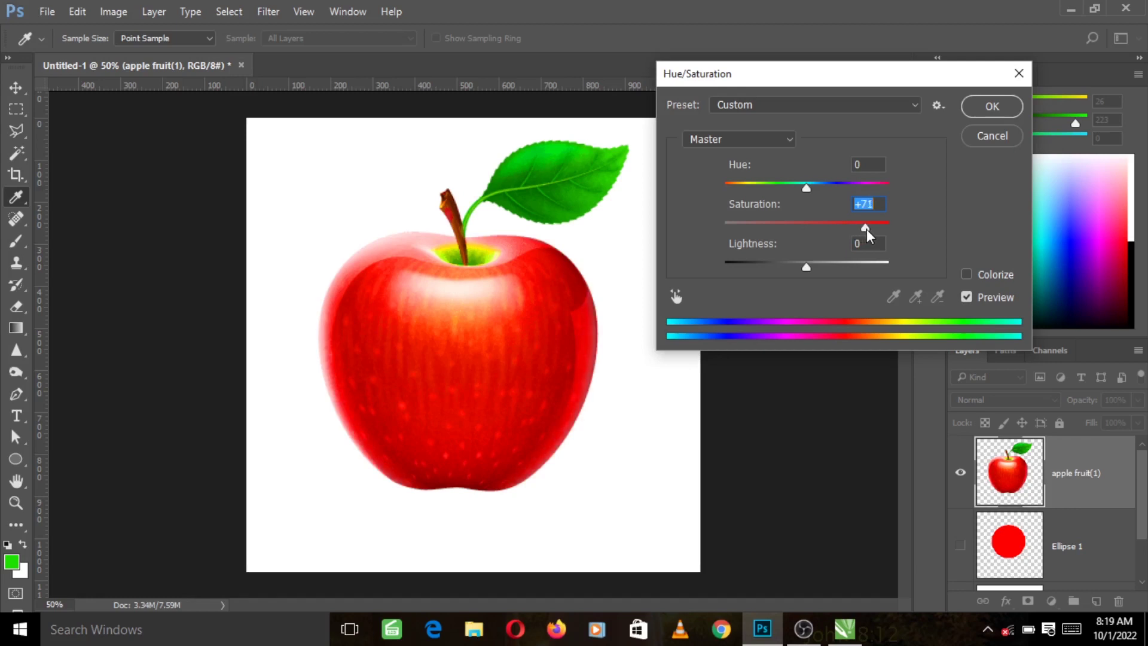
pyautogui.moveTo(873, 228); pyautogui.dragTo(884, 231)
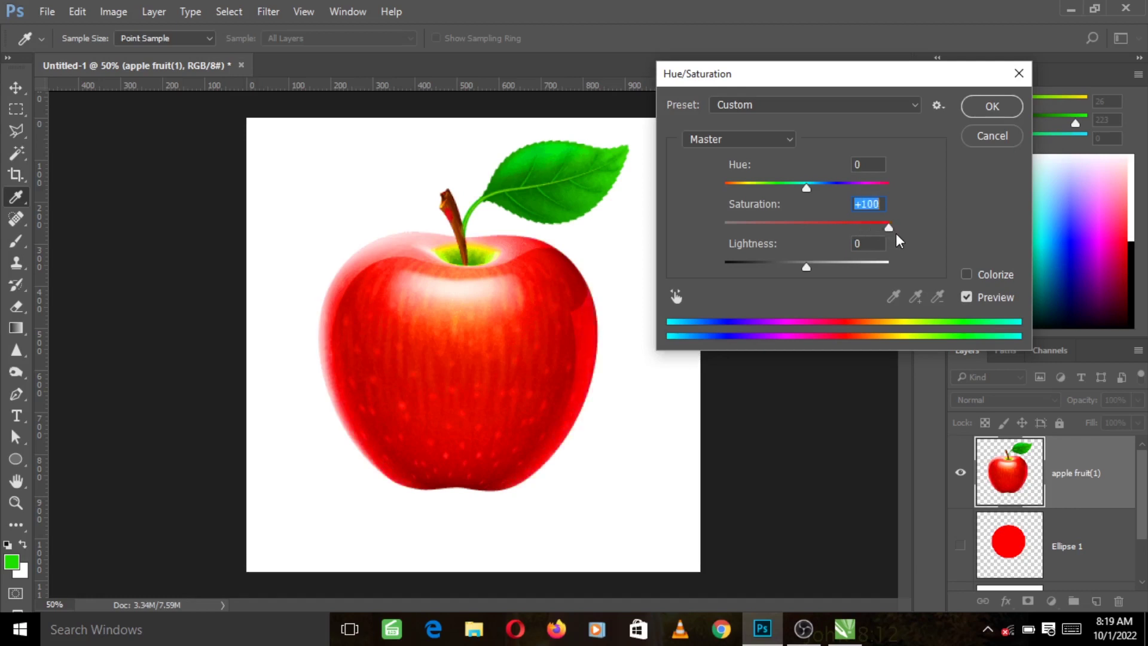
# - Preview the apple from full to zero saturation, then apply Saturation at -6
pyautogui.moveTo(896, 235)
pyautogui.mouseDown()
pyautogui.moveTo(845, 239)
pyautogui.moveTo(899, 238)
pyautogui.mouseUp()
pyautogui.moveTo(849, 239); pyautogui.dragTo(806, 243)
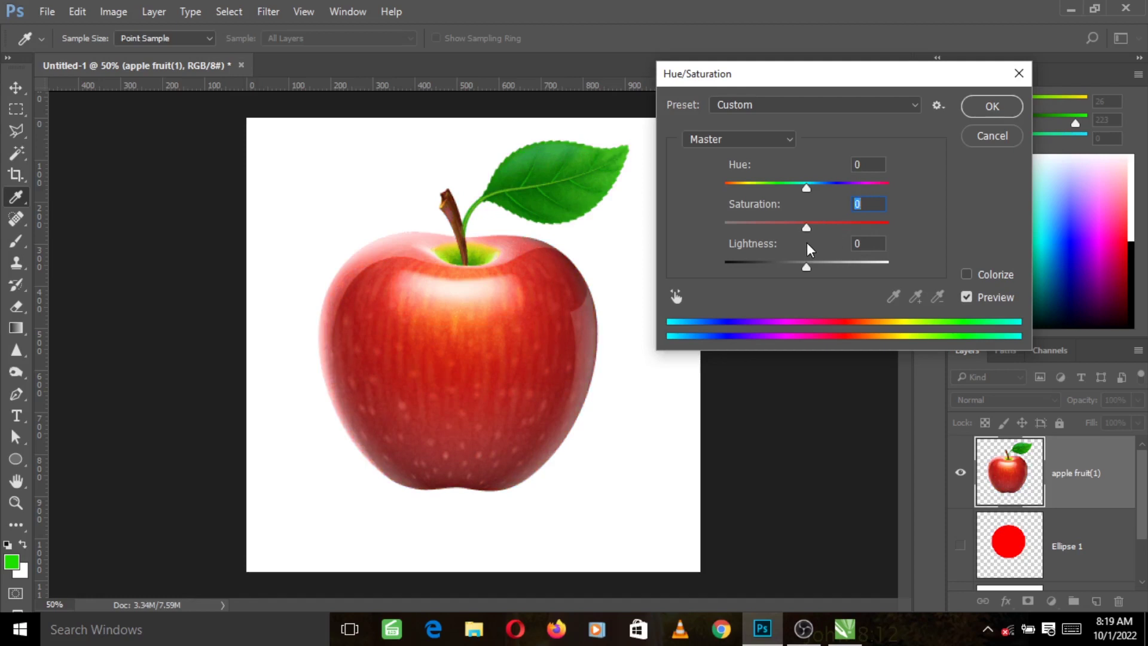
pyautogui.moveTo(806, 242); pyautogui.dragTo(721, 239)
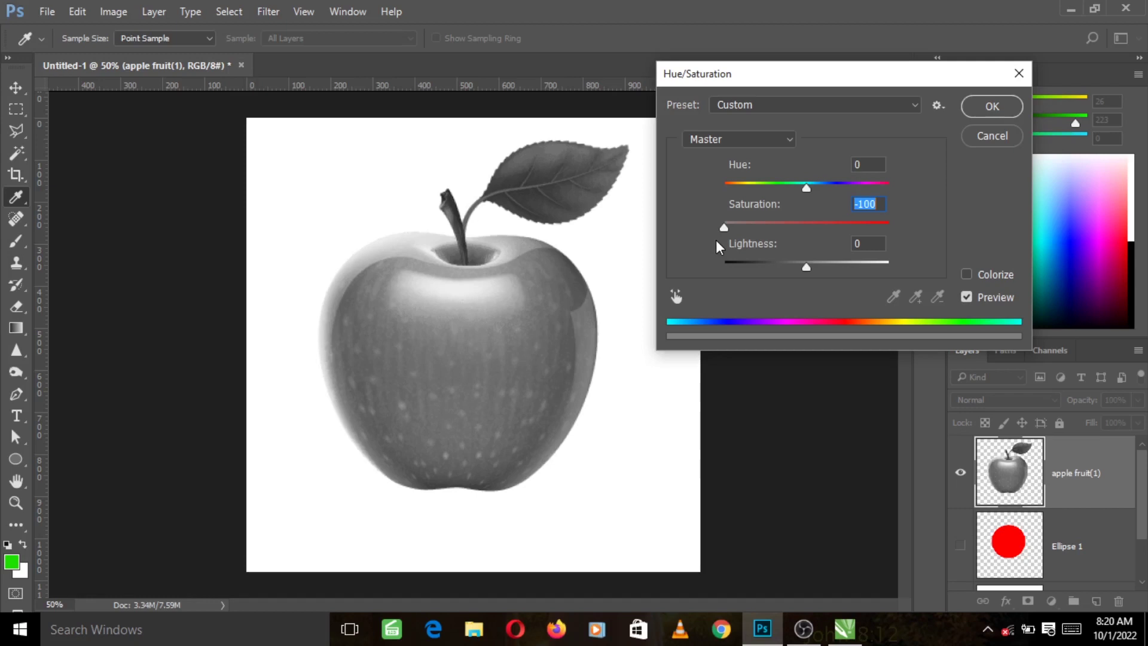
pyautogui.moveTo(723, 229); pyautogui.dragTo(805, 231)
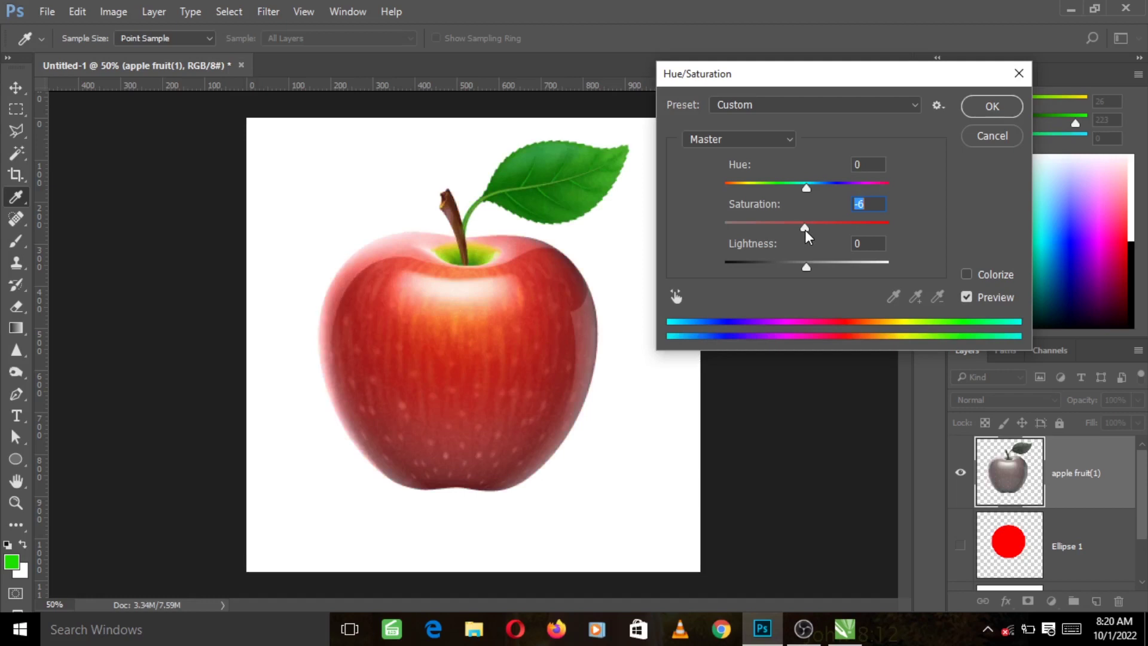
pyautogui.click(982, 110)
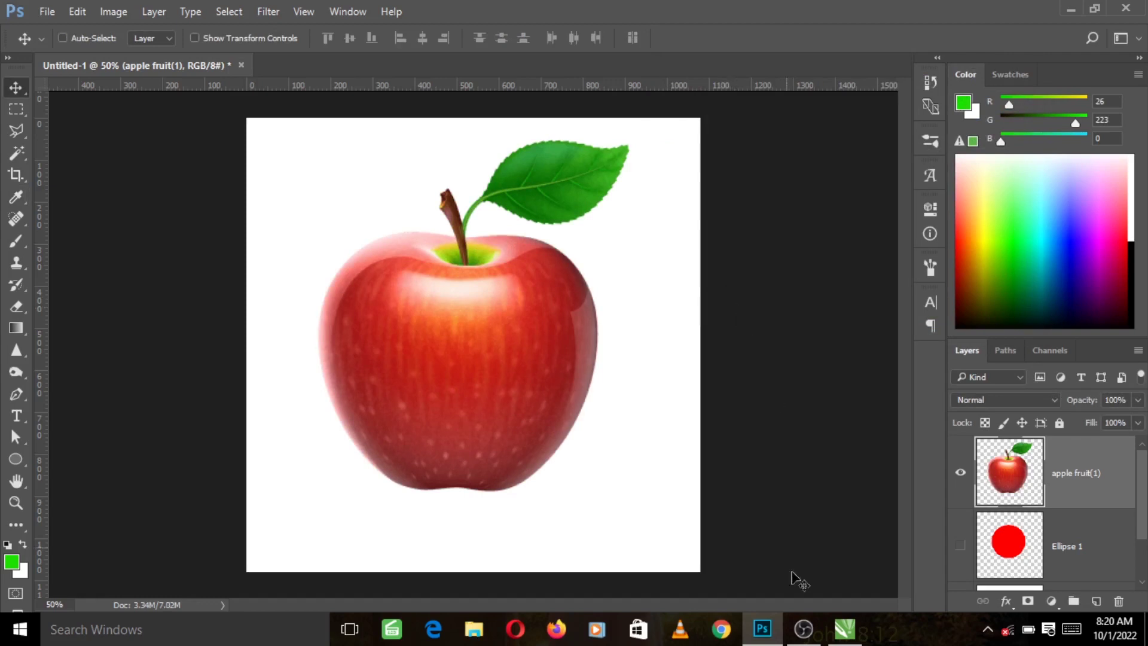
# - Switch to CorelDRAW X7 and open the red ellipse's fill settings from its status-bar swatch
pyautogui.click(844, 631)
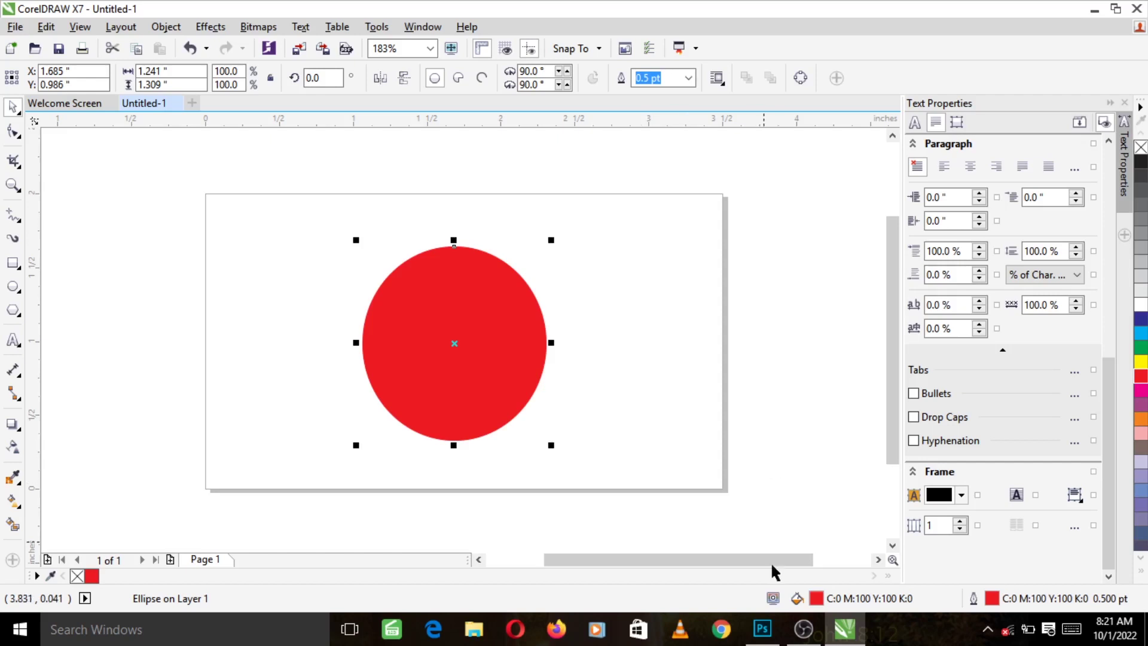
pyautogui.doubleClick(817, 599)
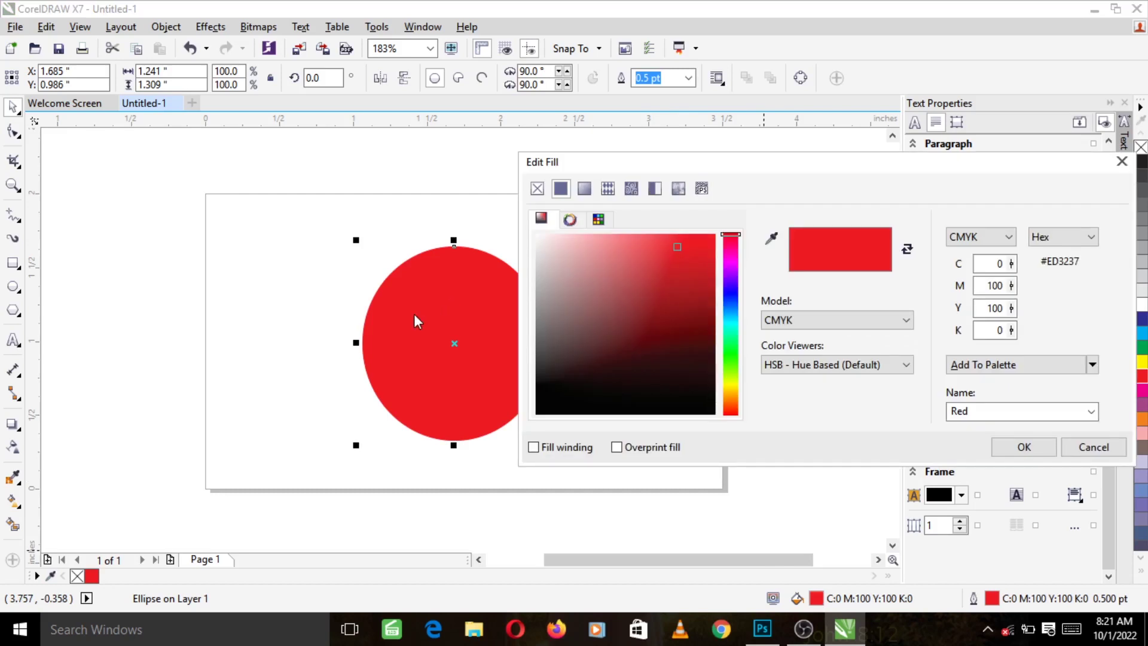
# - Move the Edit Fill dialog aside so the red circle (CMYK 0/100/100/0) stays visible
pyautogui.moveTo(709, 164); pyautogui.dragTo(756, 173)
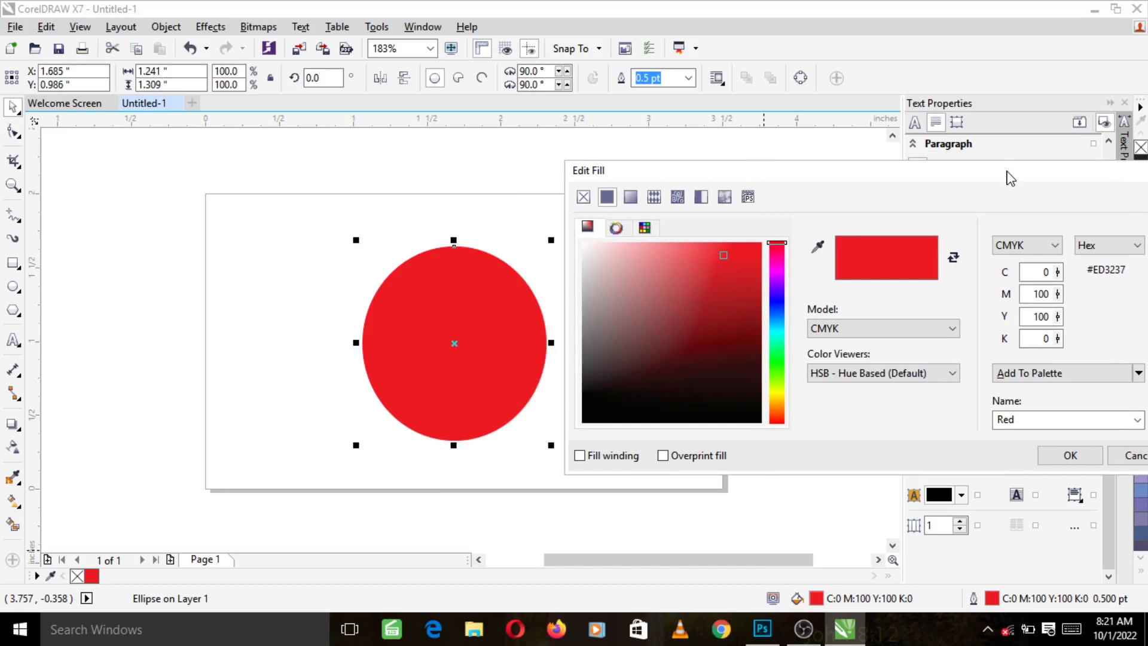
pyautogui.moveTo(1011, 179); pyautogui.dragTo(990, 178)
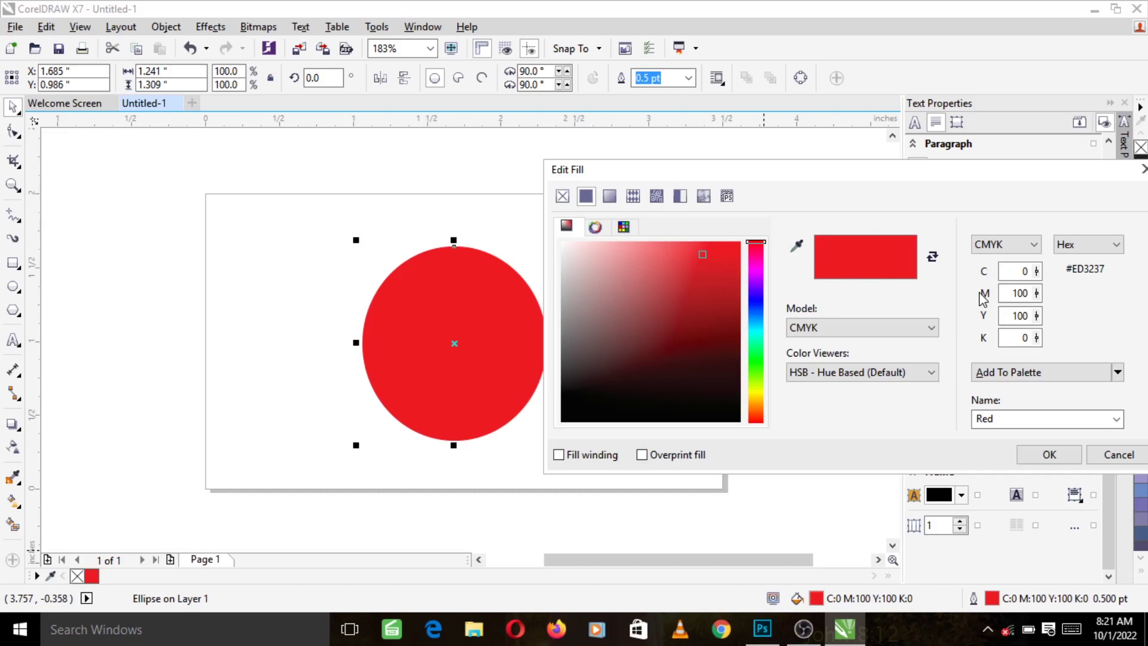
# - Show the fill in the RGB model (237, 50, 55) and pick a darker red, RGB 140/45/48
pyautogui.click(1028, 249)
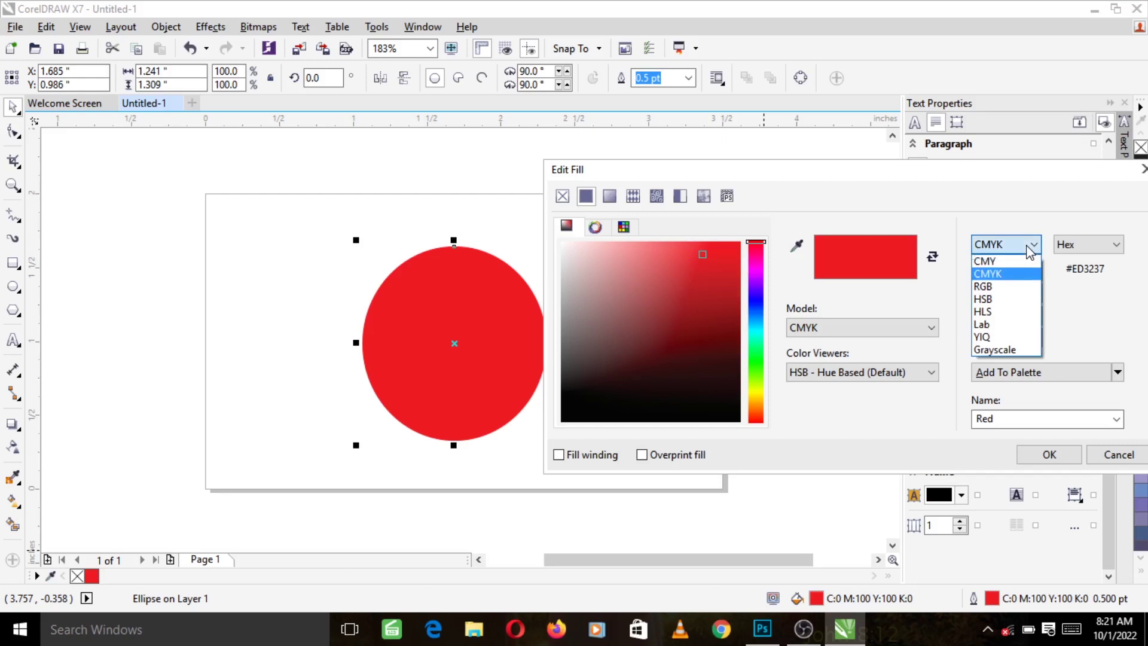
pyautogui.click(1020, 288)
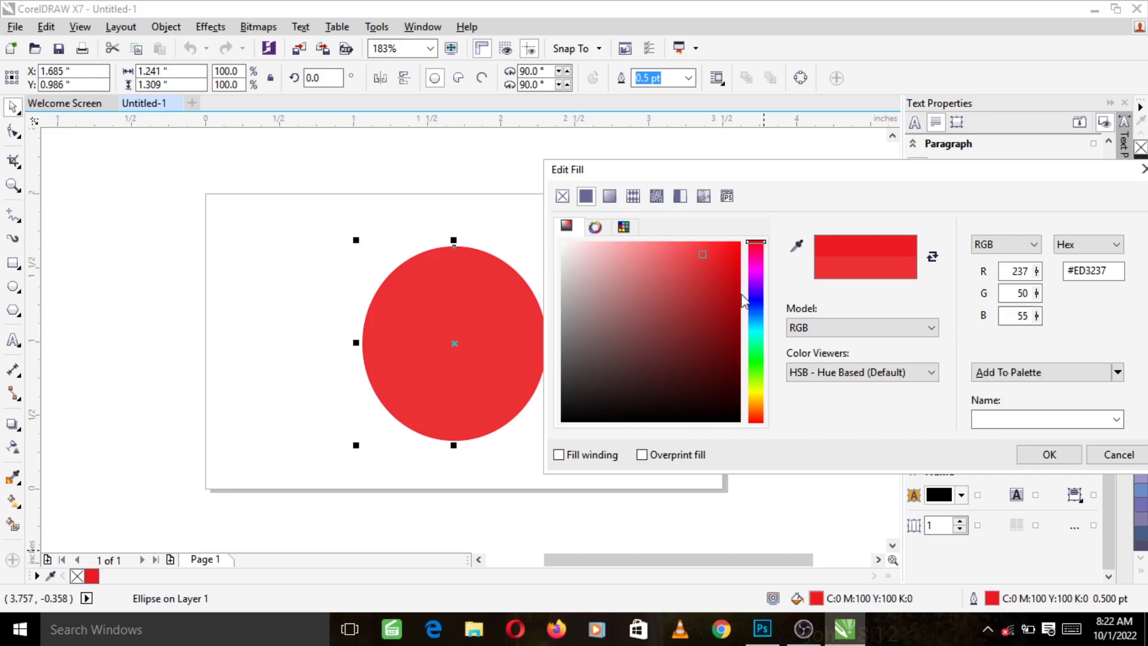
pyautogui.click(683, 323)
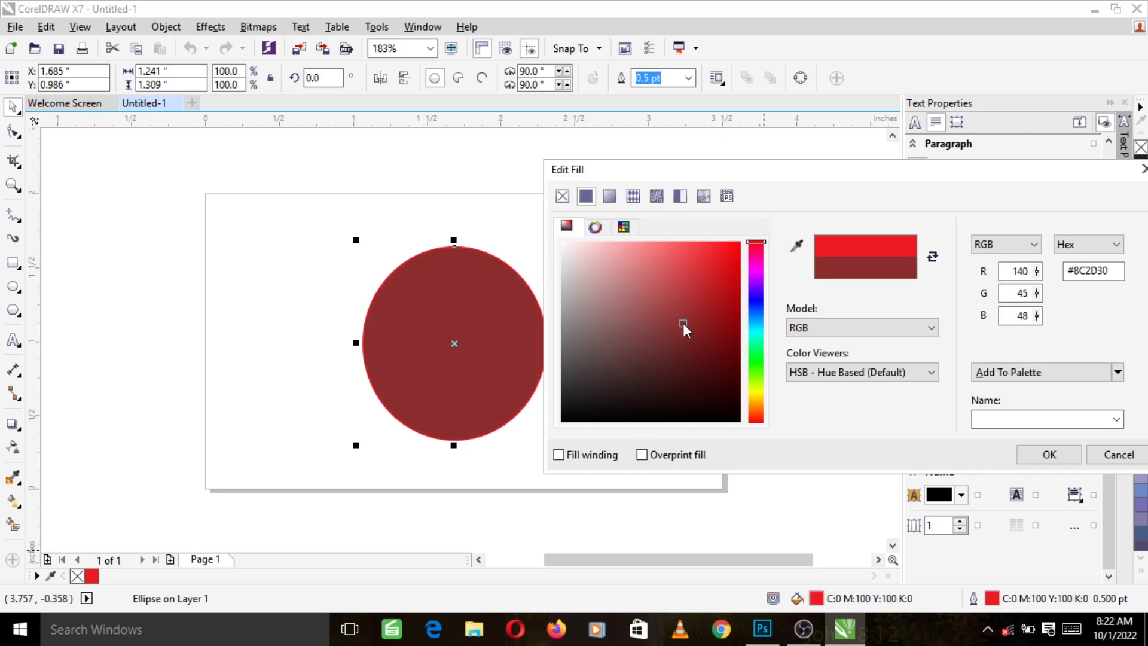
# - Fine-tune the dark red and view it in CMYK as 26/100/100/31, moving the dialog aside
pyautogui.moveTo(703, 309)
pyautogui.mouseDown()
pyautogui.moveTo(704, 290)
pyautogui.moveTo(694, 319)
pyautogui.mouseUp()
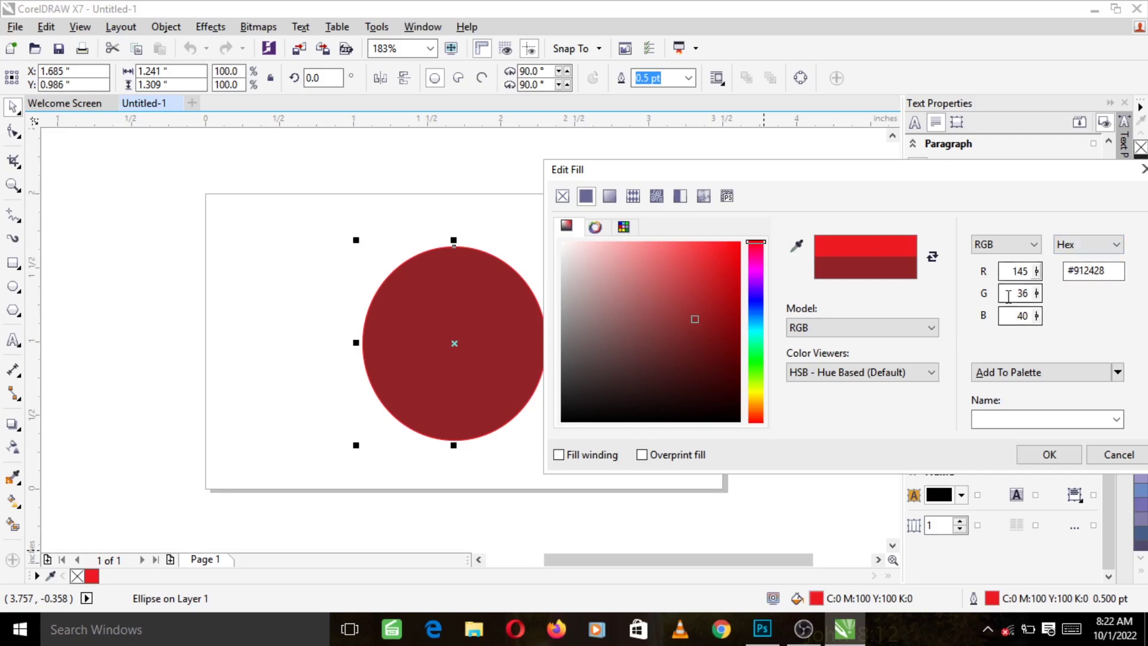
pyautogui.click(1025, 244)
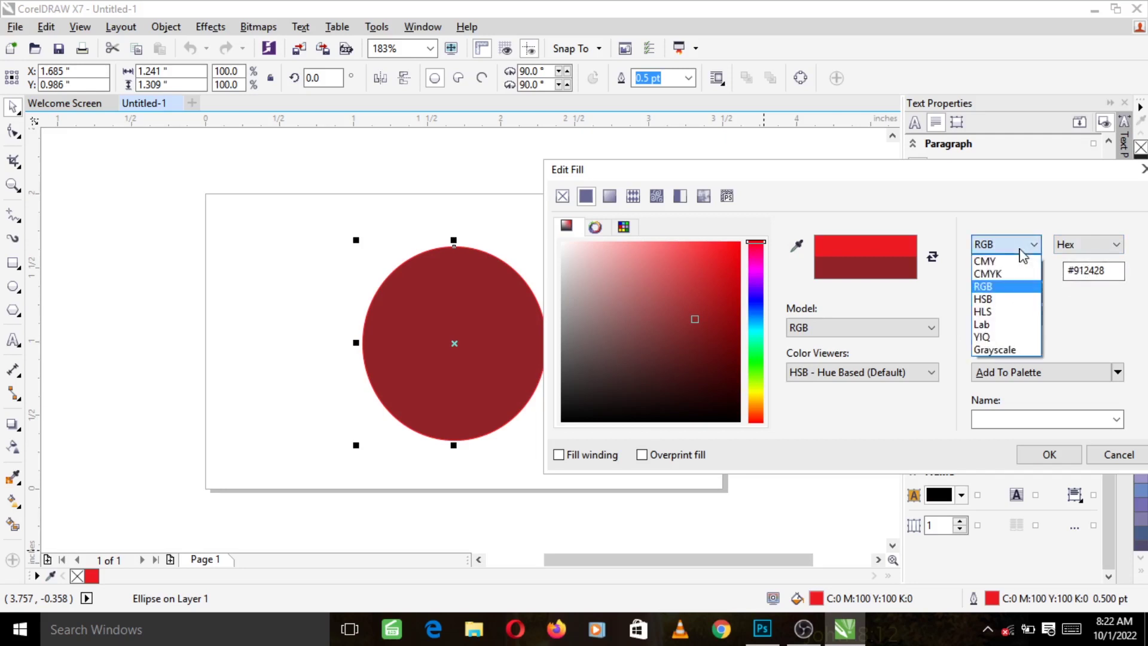
pyautogui.click(987, 273)
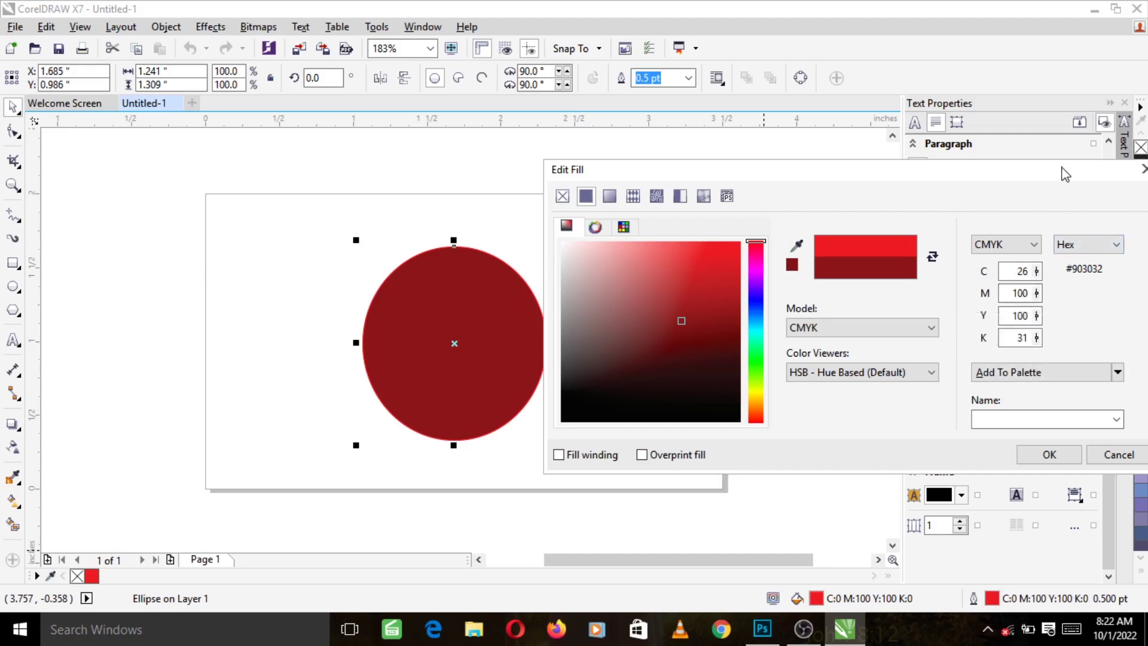
pyautogui.moveTo(1064, 174); pyautogui.dragTo(965, 205)
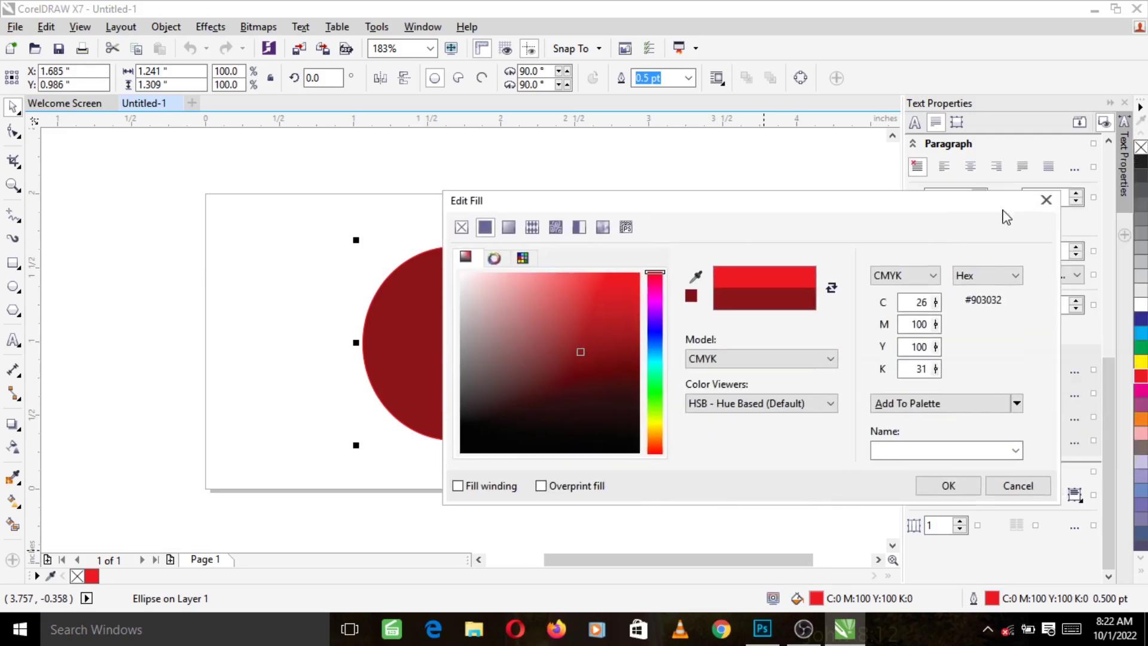
# - Close the Edit Fill dialog without applying the dark red, keeping the circle bright red
pyautogui.click(1050, 202)
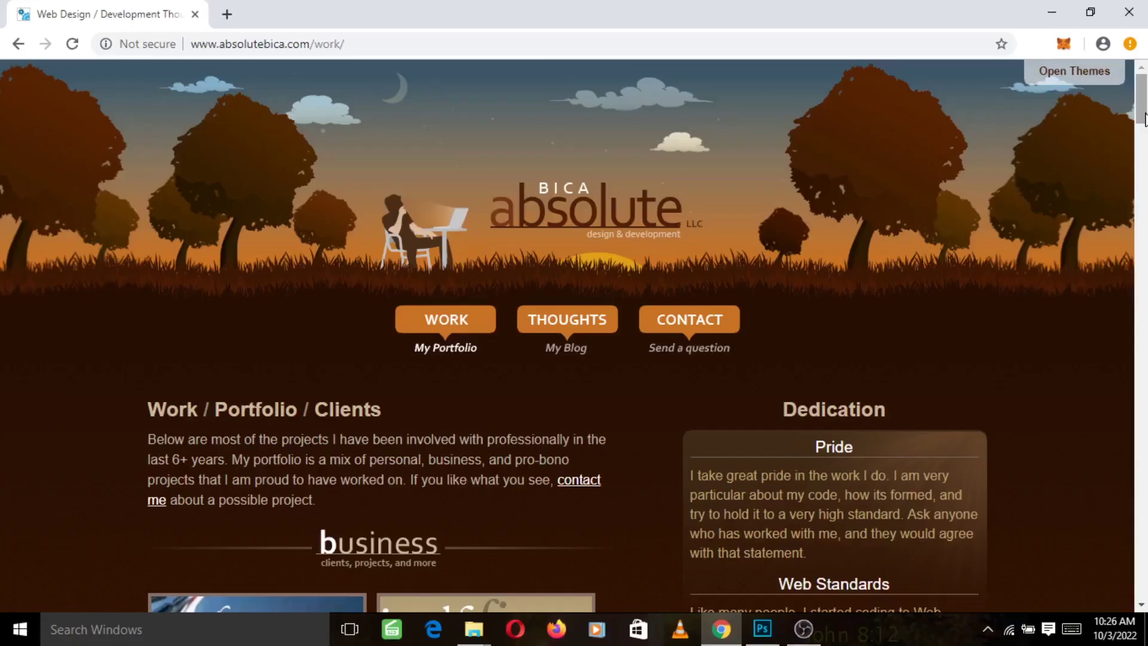
# - Scroll the absolutebica.com work page down to the portfolio thumbnails and client testimonials
pyautogui.moveTo(1143, 117); pyautogui.dragTo(1143, 209)
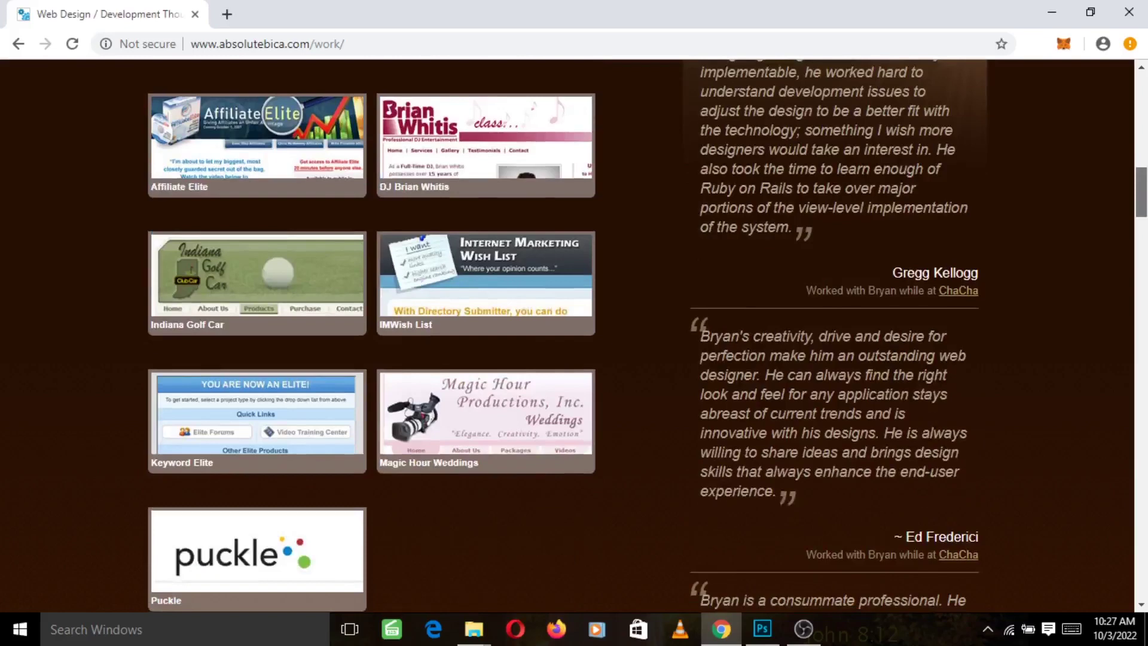